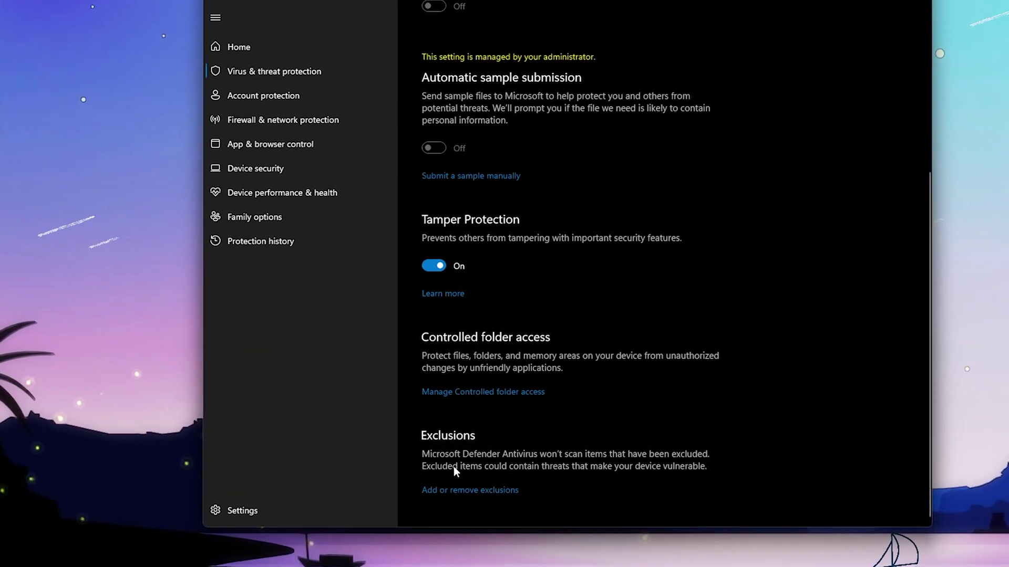
# Scroll up in the Fortnite lobby view
pyautogui.scroll(6, 452, 467)
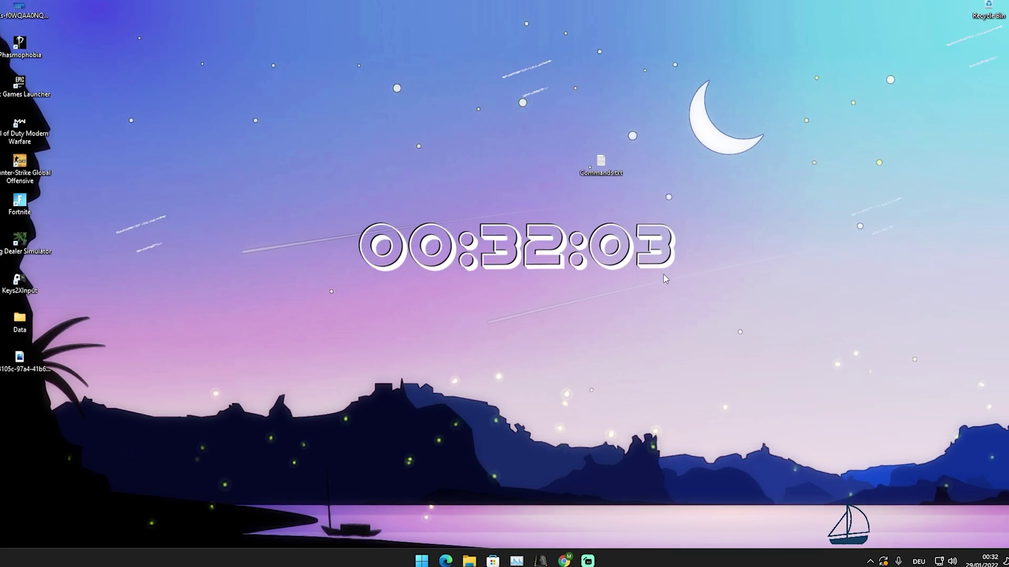
# Search the Start menu for 'windows security' and launch the Windows Security app
pyautogui.press('super')
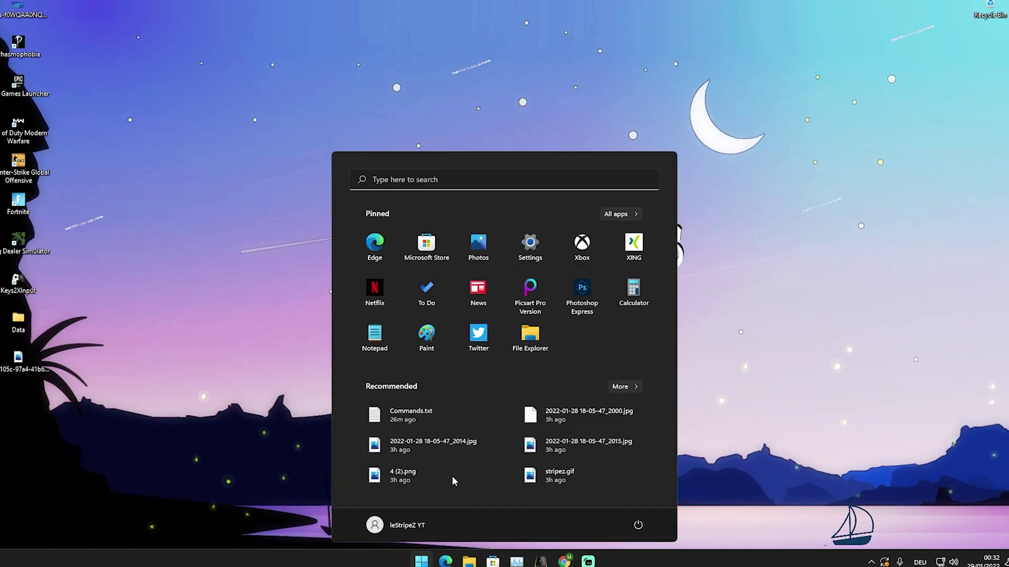
pyautogui.write('windows security')
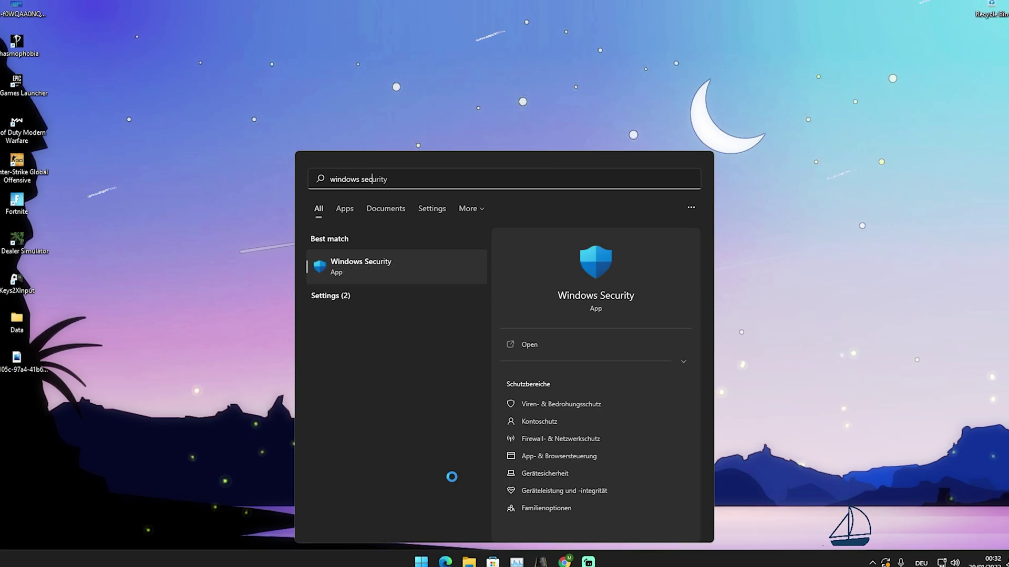
pyautogui.click(353, 279)
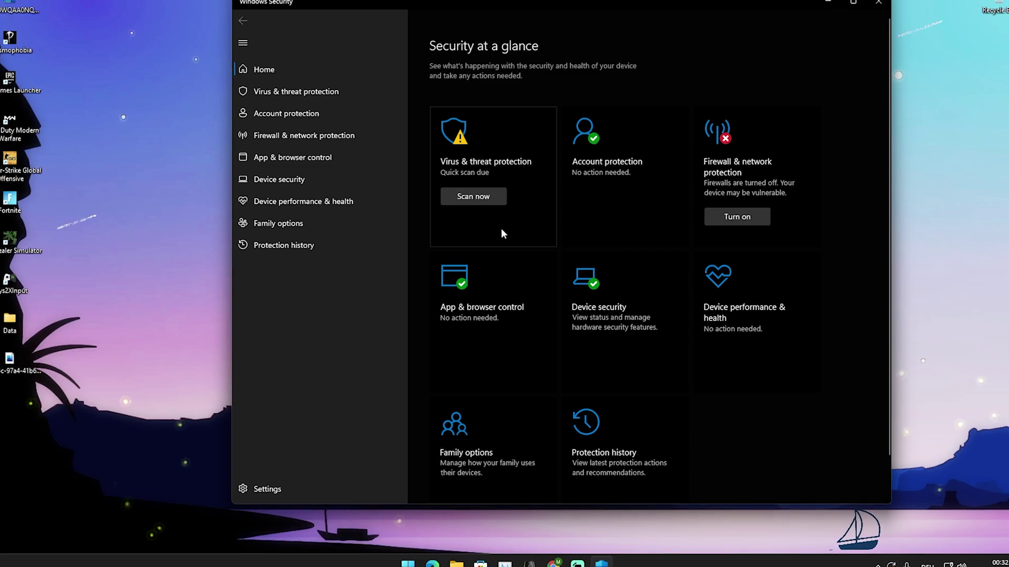
# Go to Virus & threat protection's Manage settings page and scroll down to Exclusions
pyautogui.click(473, 227)
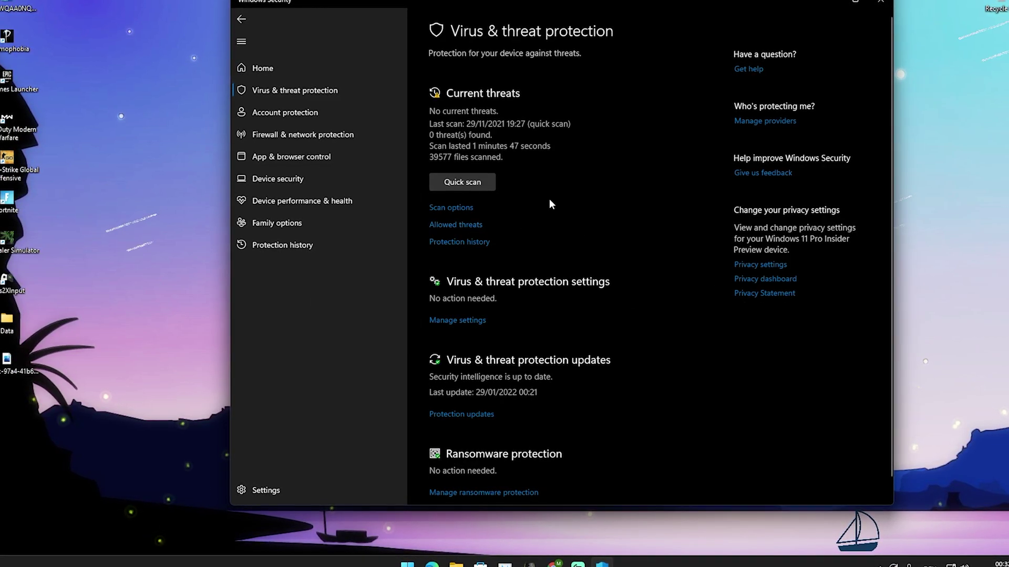
pyautogui.scroll(-1, 551, 203)
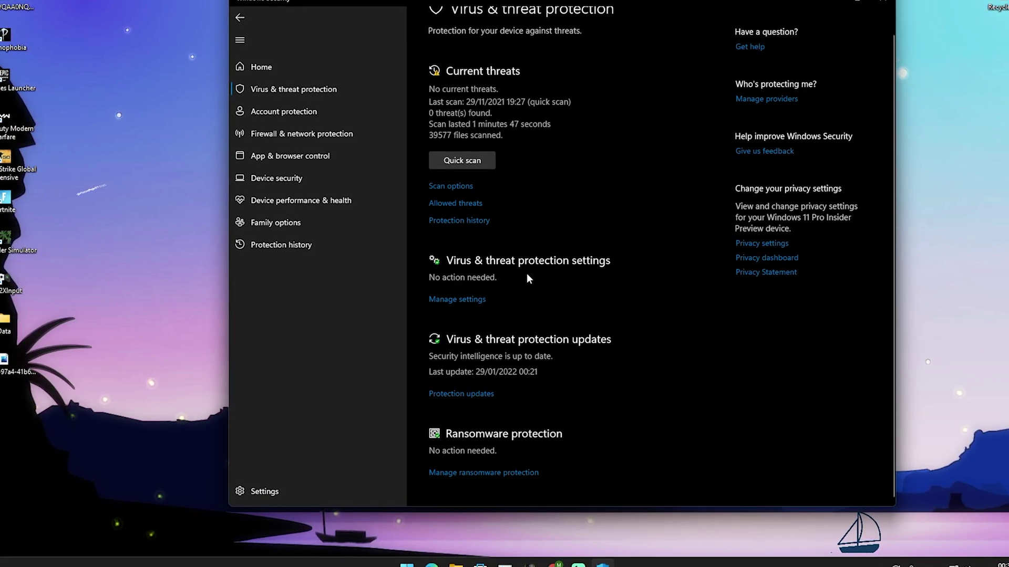
pyautogui.click(450, 303)
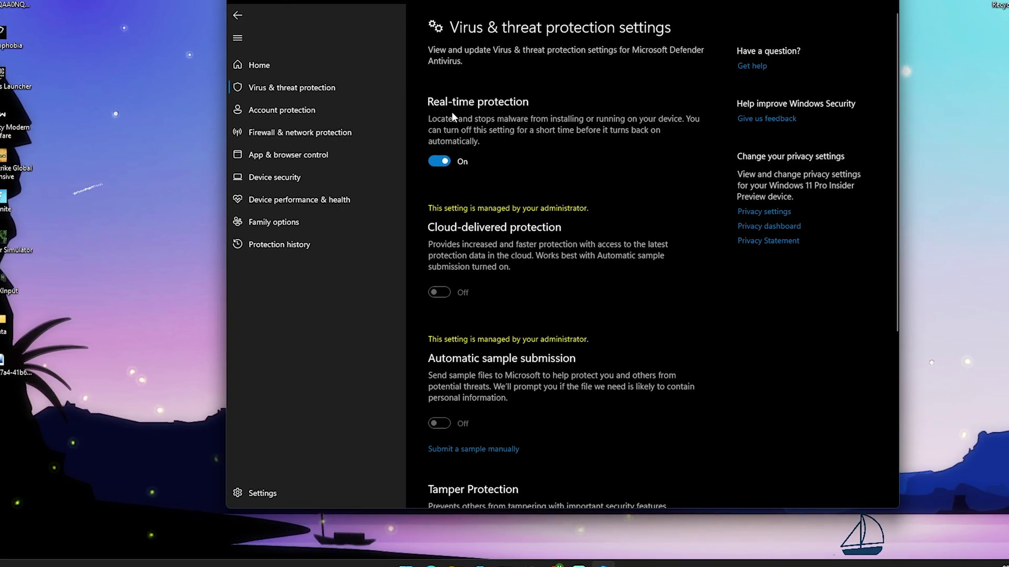
pyautogui.scroll(-3, 504, 239)
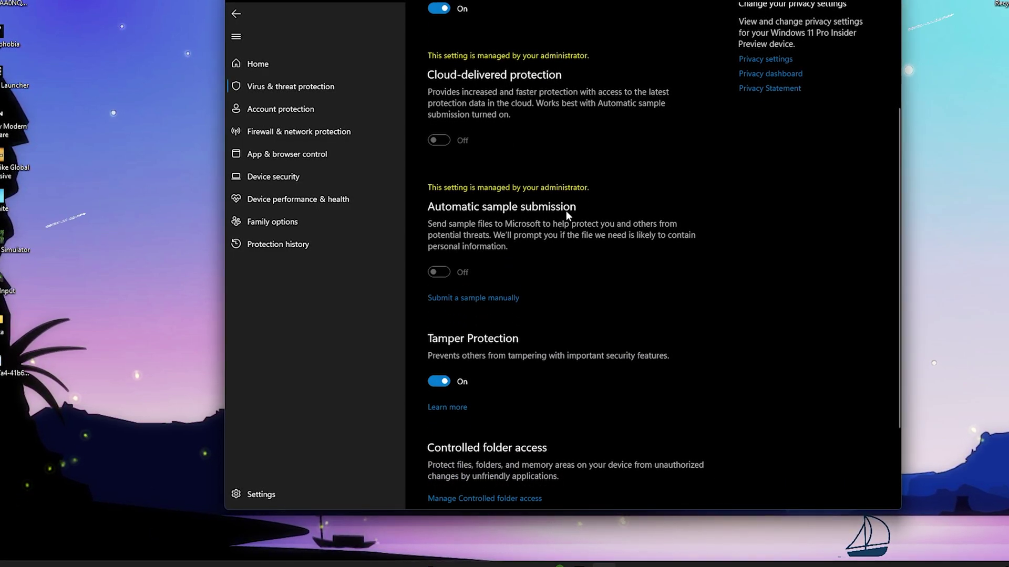
pyautogui.scroll(-2, 464, 345)
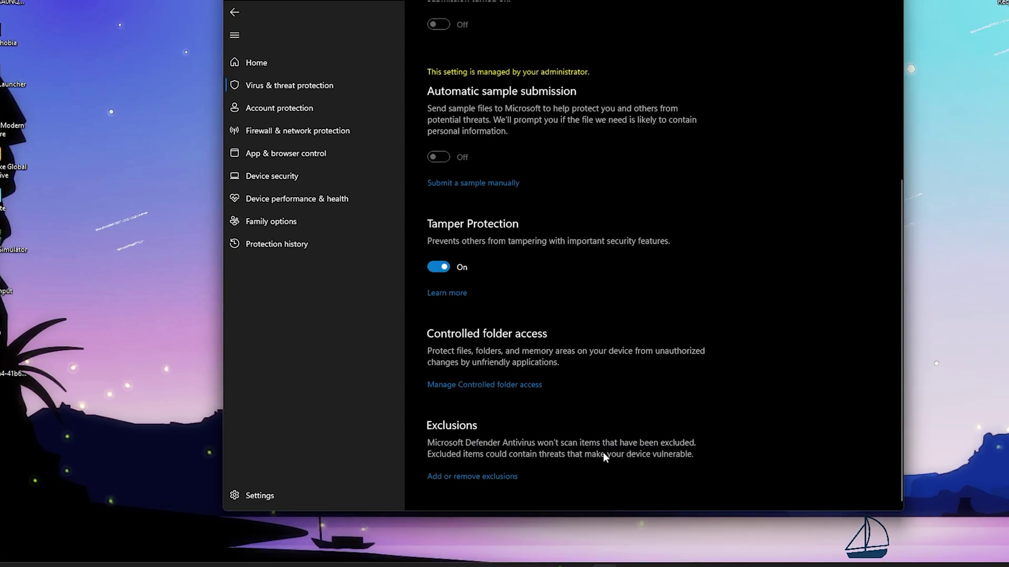
pyautogui.scroll(5, 477, 442)
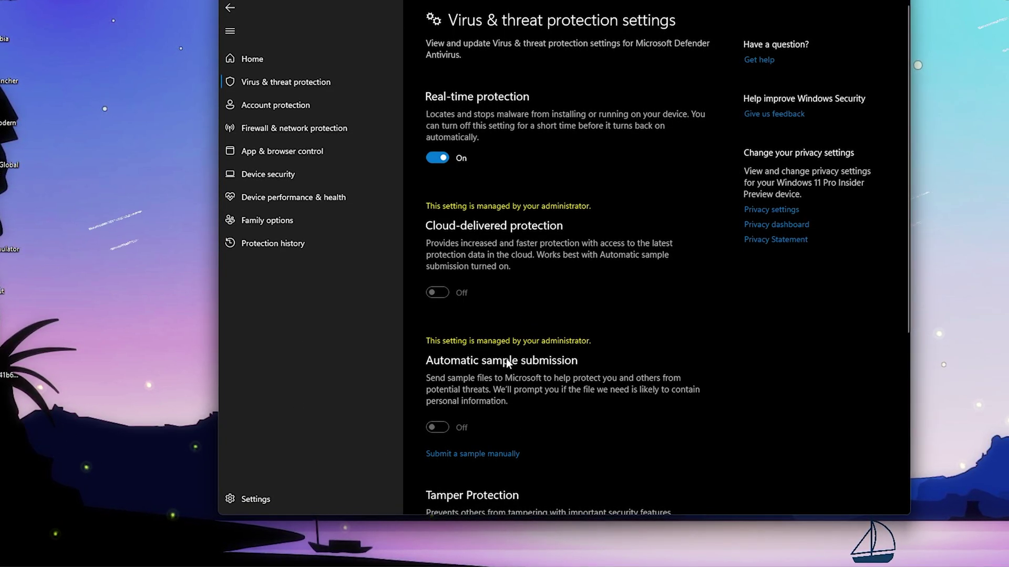
pyautogui.scroll(-4, 552, 305)
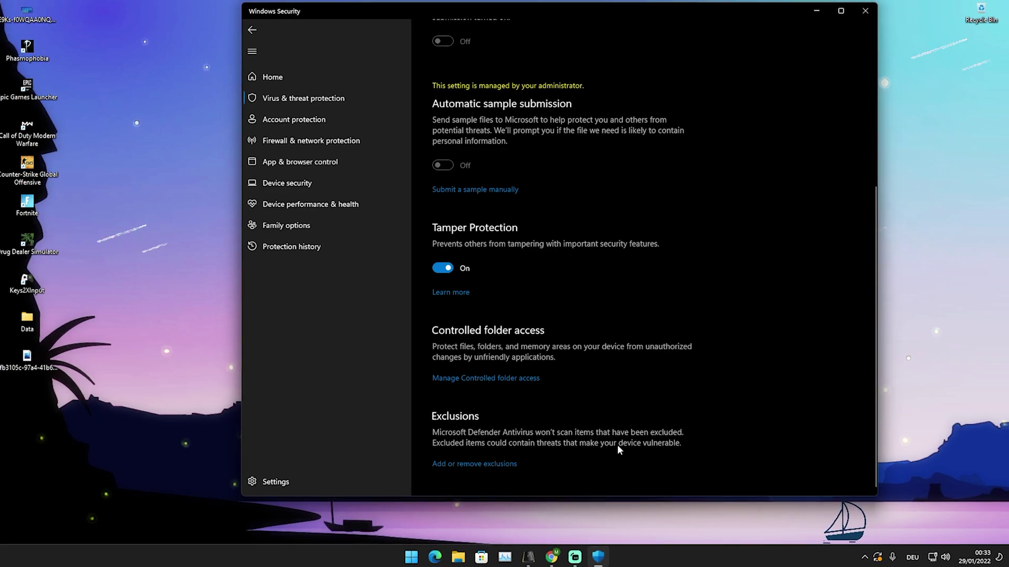
# Open 'Add or remove exclusions' and start adding a new exclusion
pyautogui.click(460, 467)
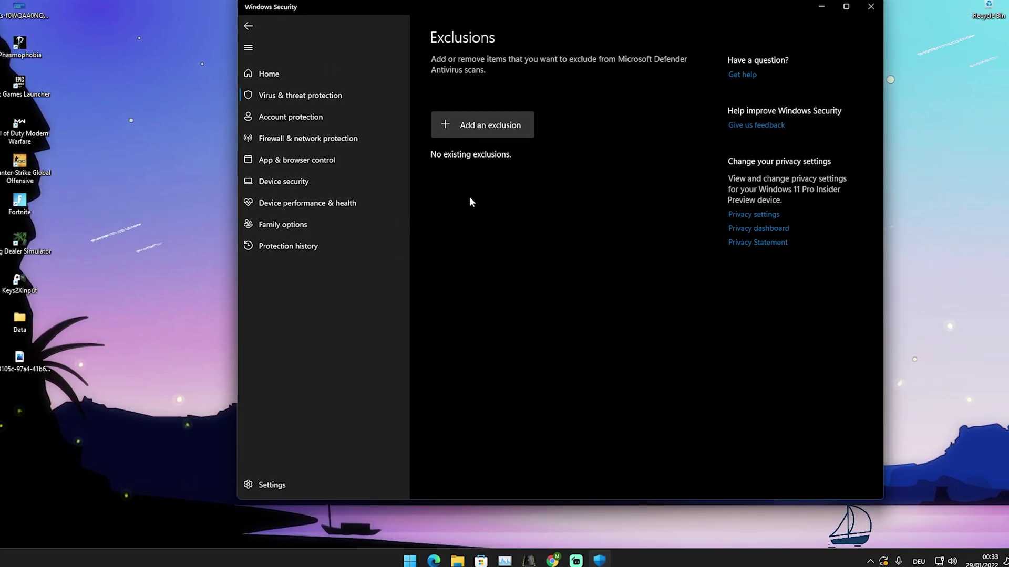
pyautogui.click(465, 131)
# Choose a File exclusion and edit the Fortnite folder path in the Open dialog's address bar
pyautogui.click(467, 149)
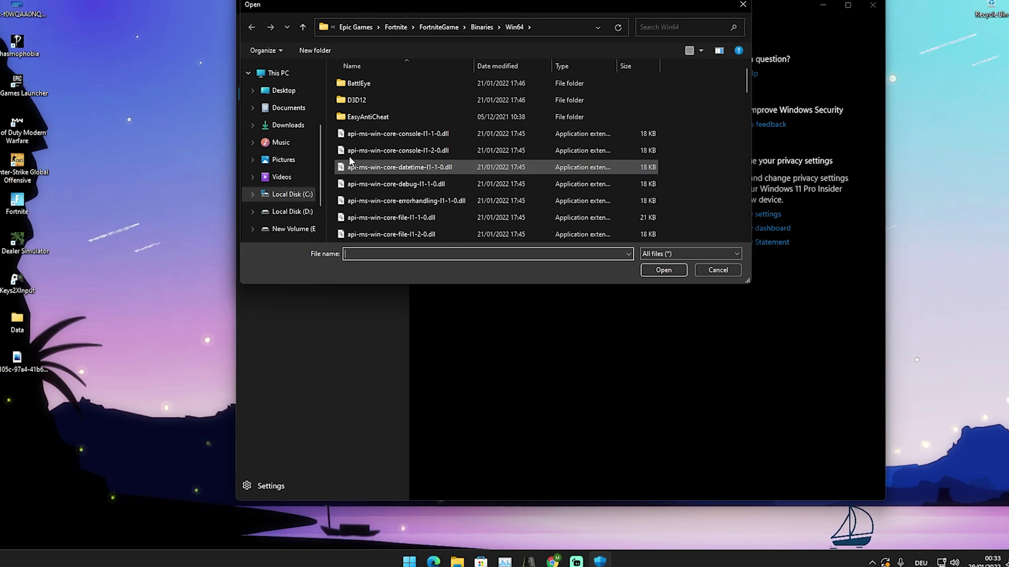
pyautogui.click(545, 27)
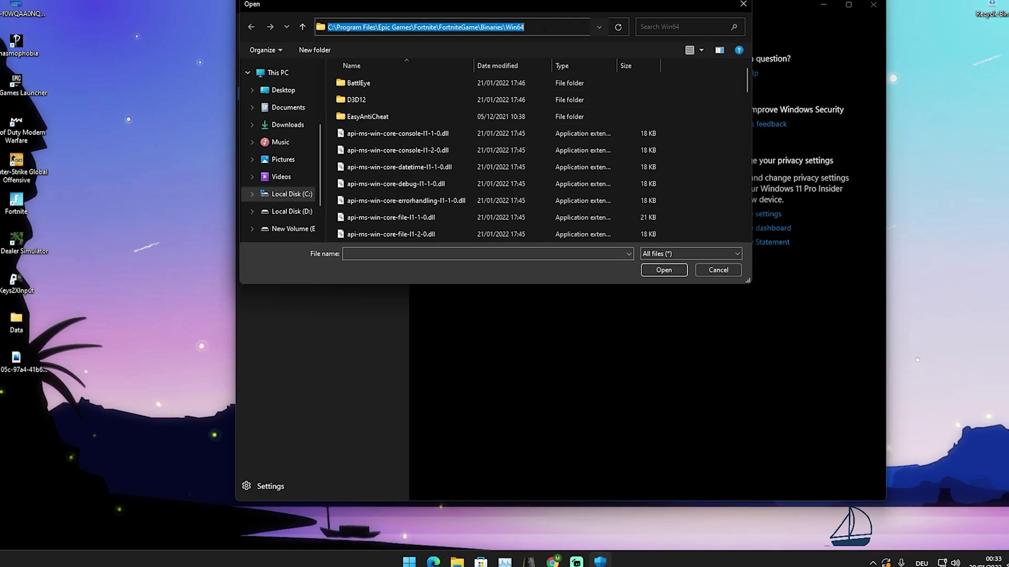
pyautogui.click(326, 27)
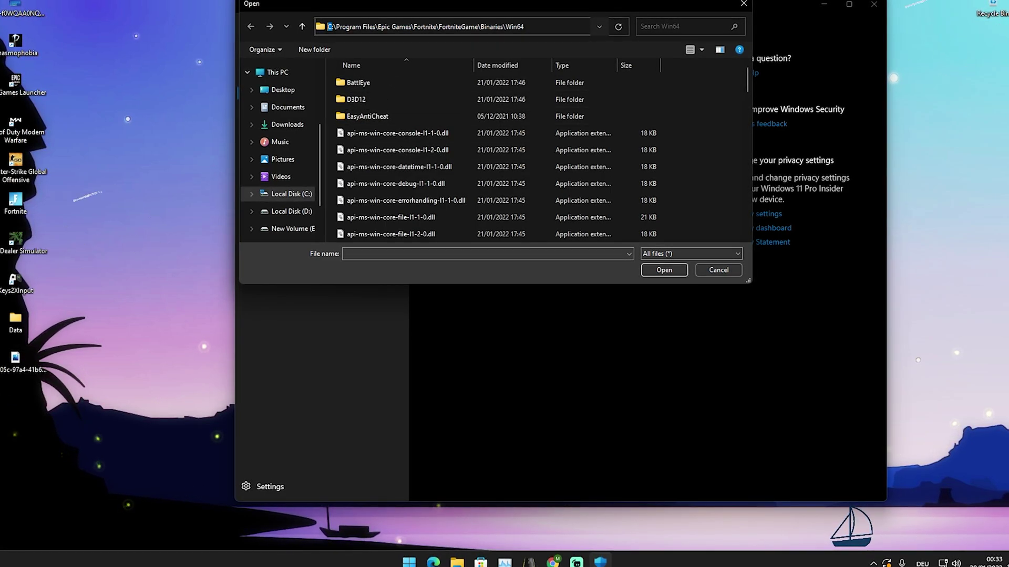
pyautogui.click(335, 26)
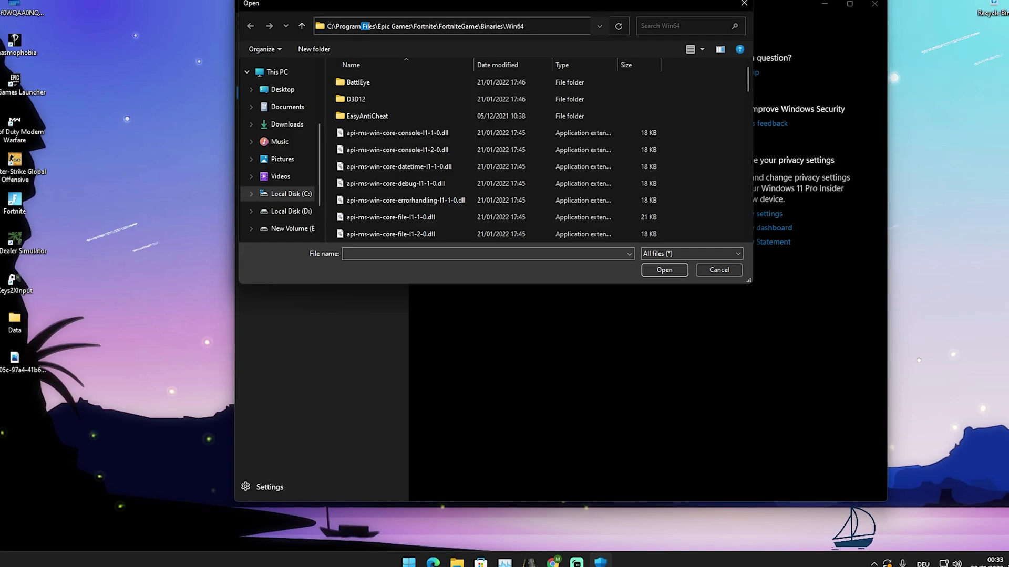
pyautogui.moveTo(416, 26); pyautogui.dragTo(491, 25)
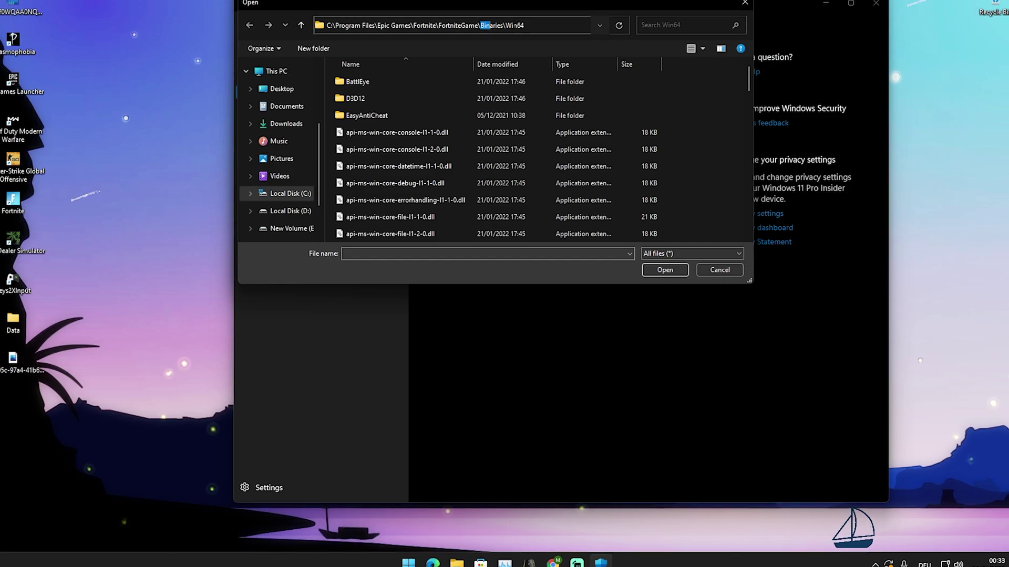
# Select FortniteClient-Win64-Shipping.exe in Binaries\Win64 and confirm it as the excluded file
pyautogui.scroll(-10, 455, 121)
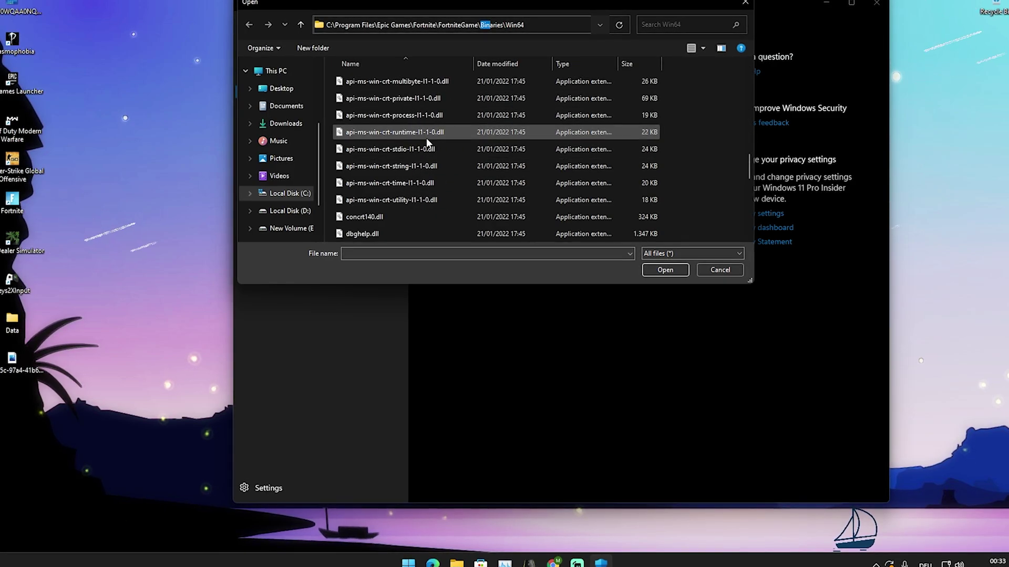
pyautogui.scroll(2, 421, 140)
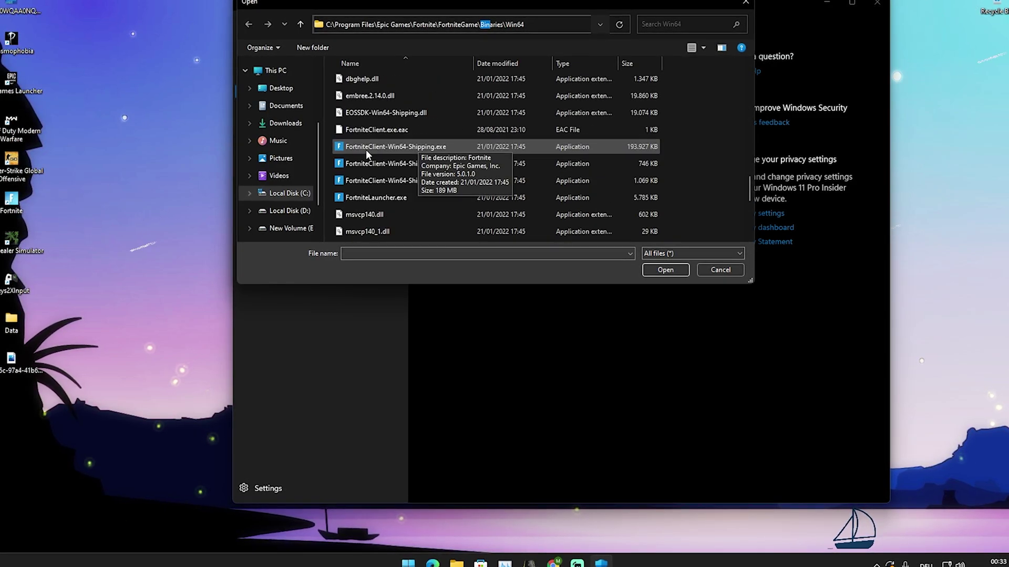
pyautogui.click(382, 146)
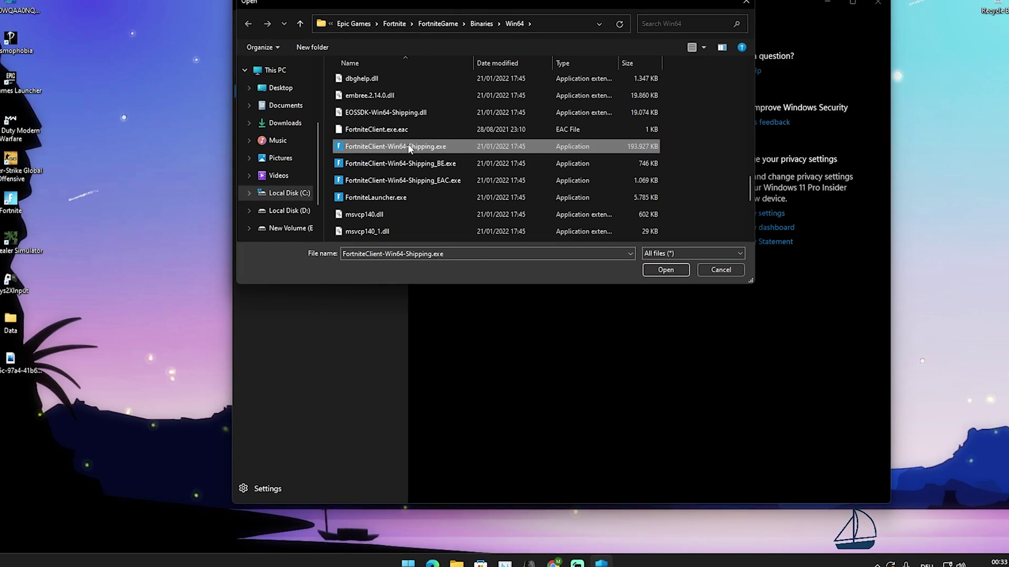
pyautogui.click(665, 270)
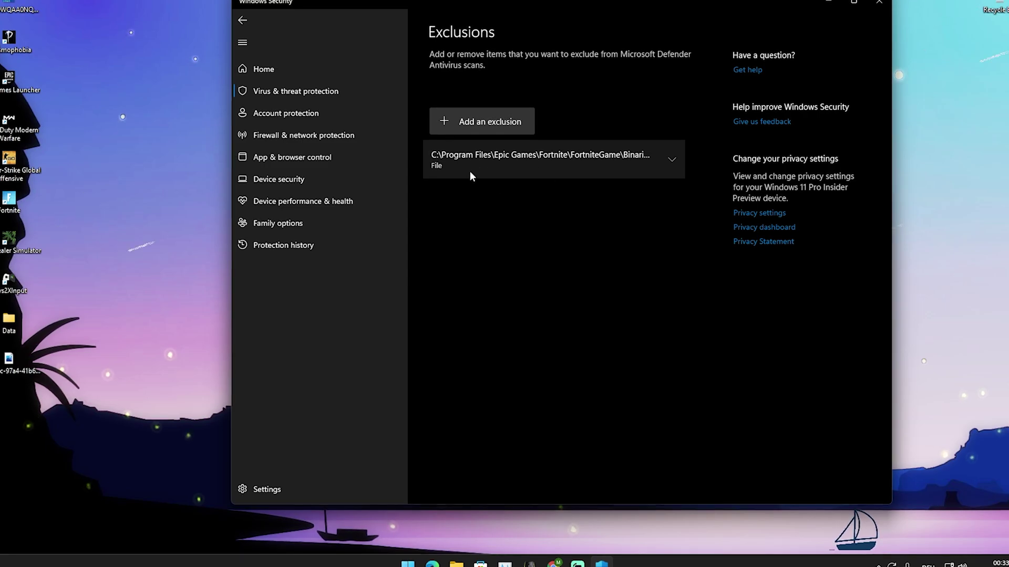
# Expand the FortniteClient-Win64-Shipping.exe exclusion to verify its full path, then collapse it
pyautogui.click(672, 159)
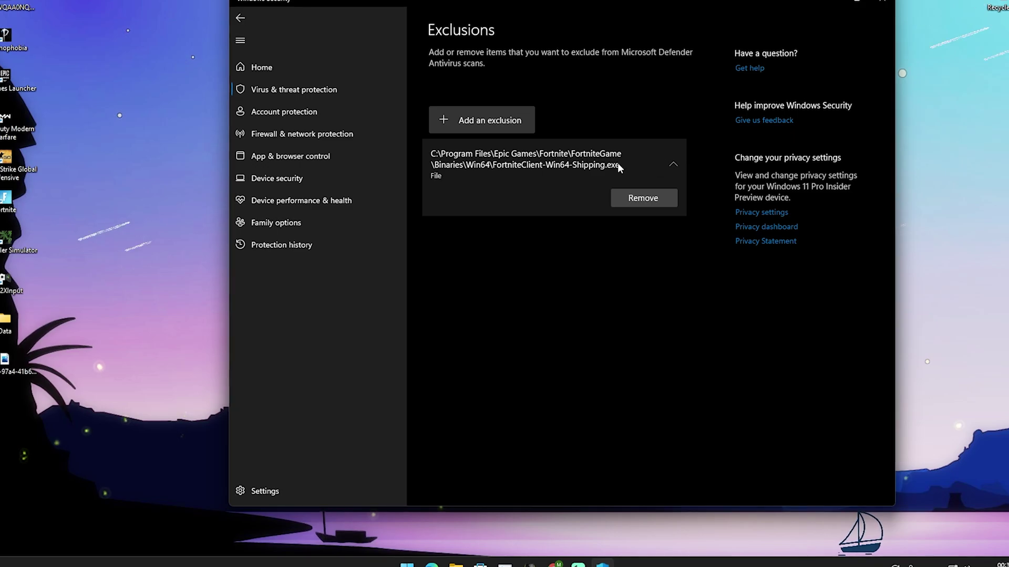
pyautogui.click(674, 163)
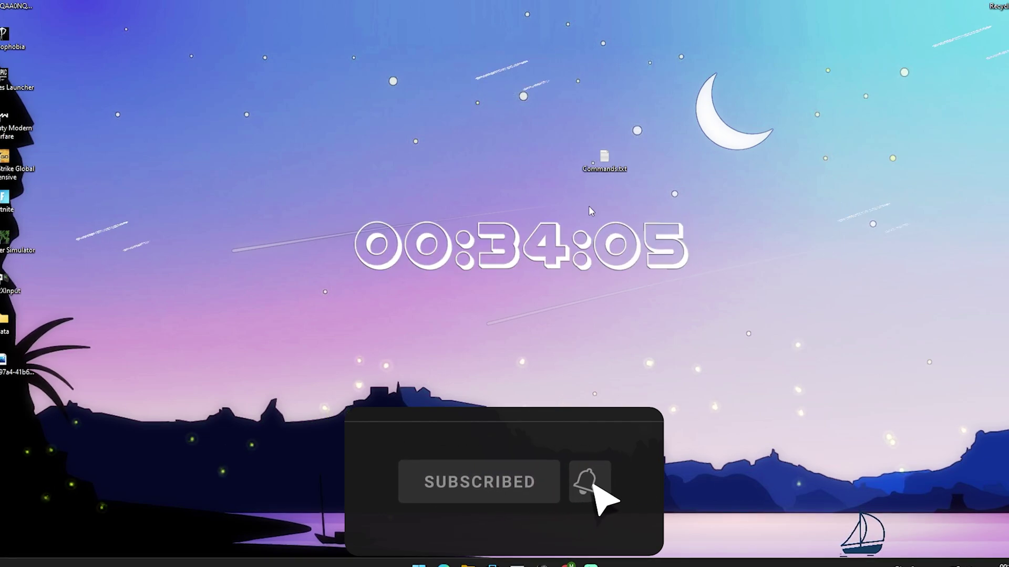
pyautogui.doubleClick(604, 160)
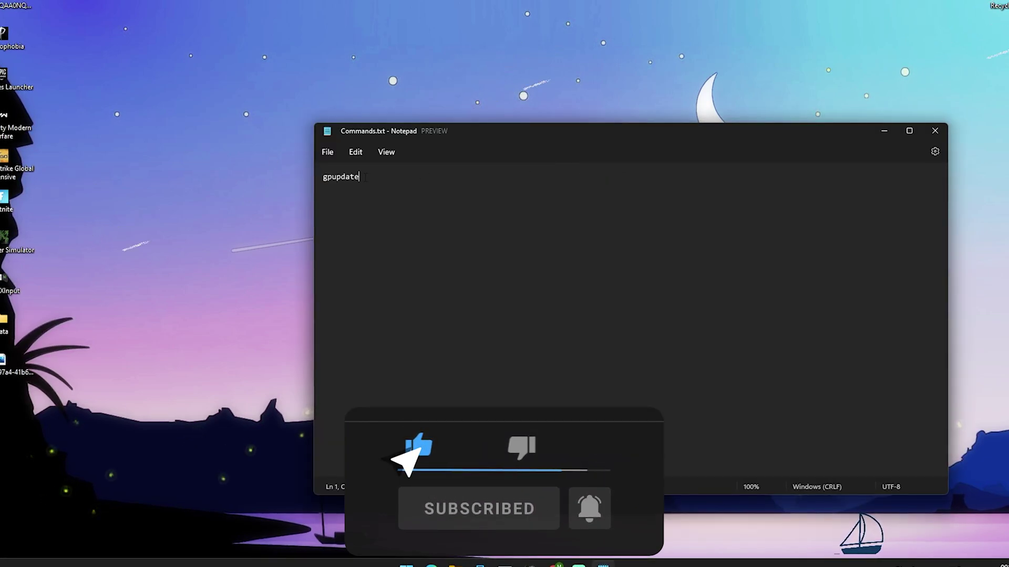
pyautogui.doubleClick(328, 178)
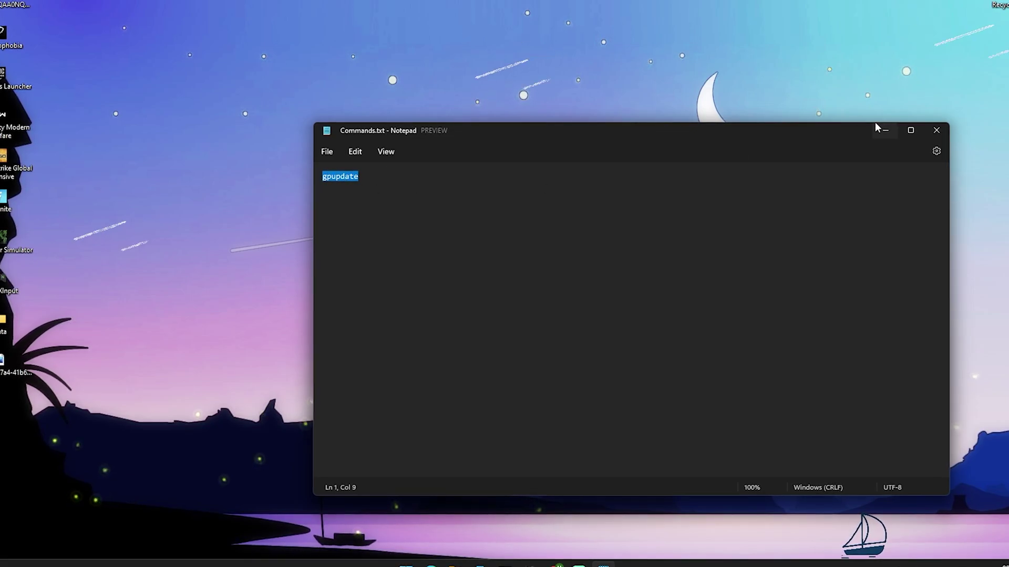
pyautogui.click(936, 131)
# Run Command Prompt as administrator from a 'cmd' Start search and reposition its window
pyautogui.press('super')
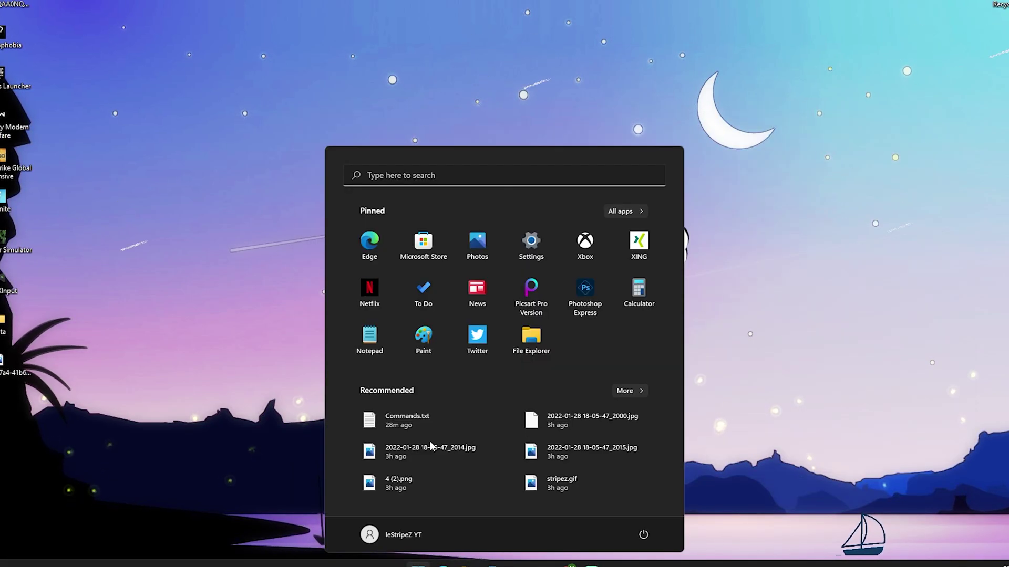
pyautogui.write('cmd')
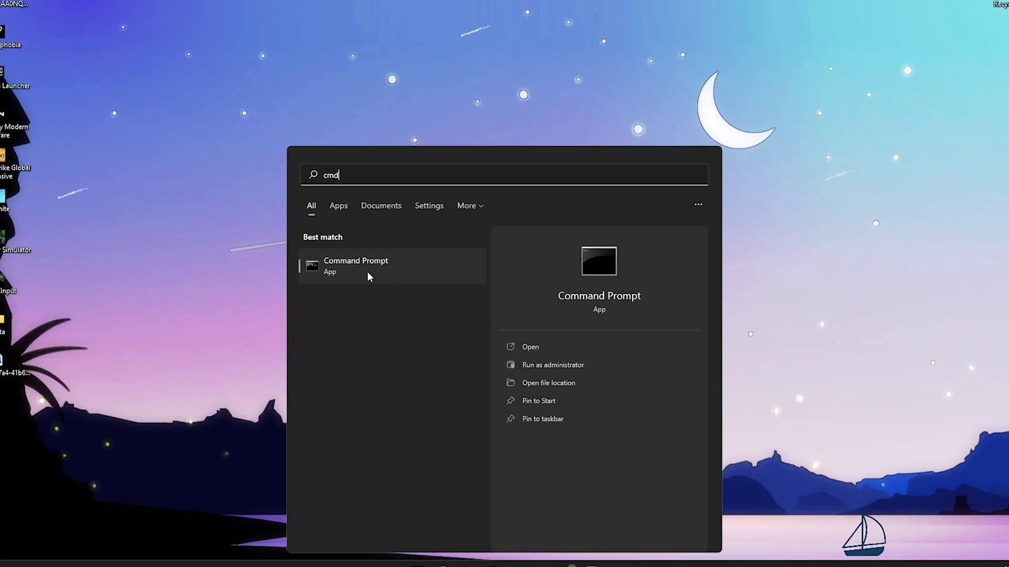
pyautogui.click(350, 278)
pyautogui.rightClick(350, 278)
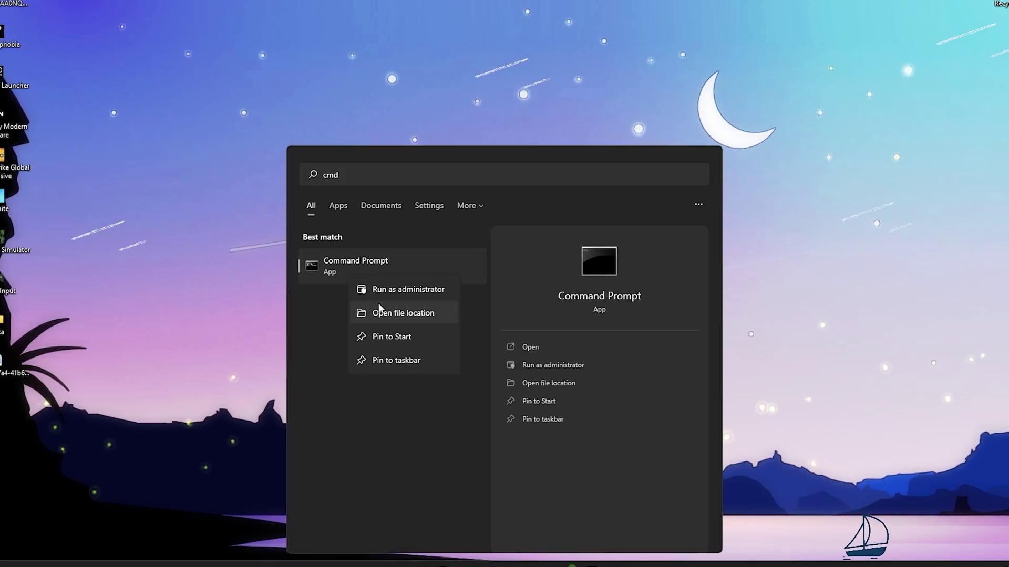
pyautogui.click(384, 292)
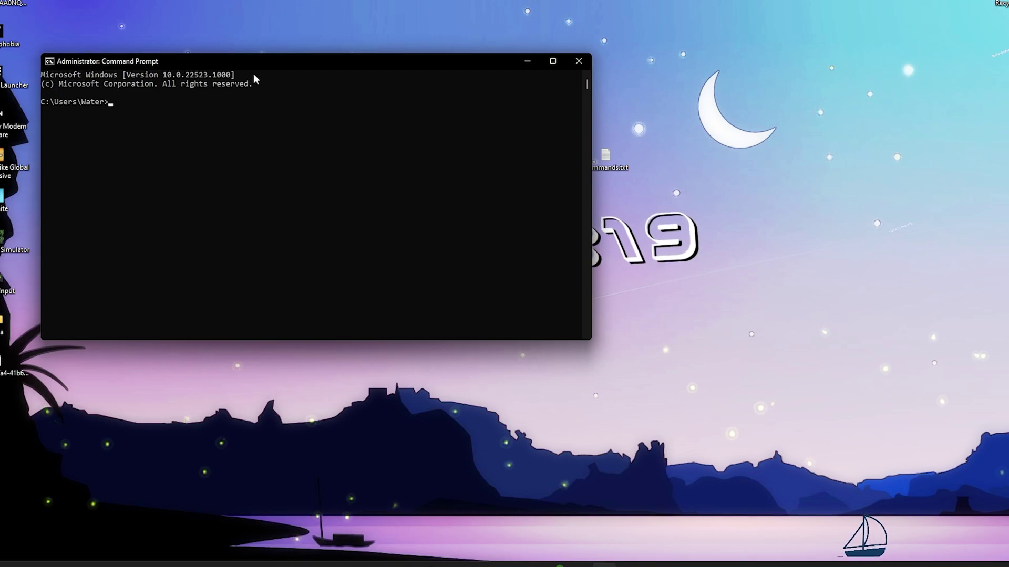
pyautogui.moveTo(253, 63); pyautogui.dragTo(384, 78)
pyautogui.click(250, 128)
# Run gpupdate until Computer and User Policy both update successfully, then close the console
pyautogui.write('gpupdate')
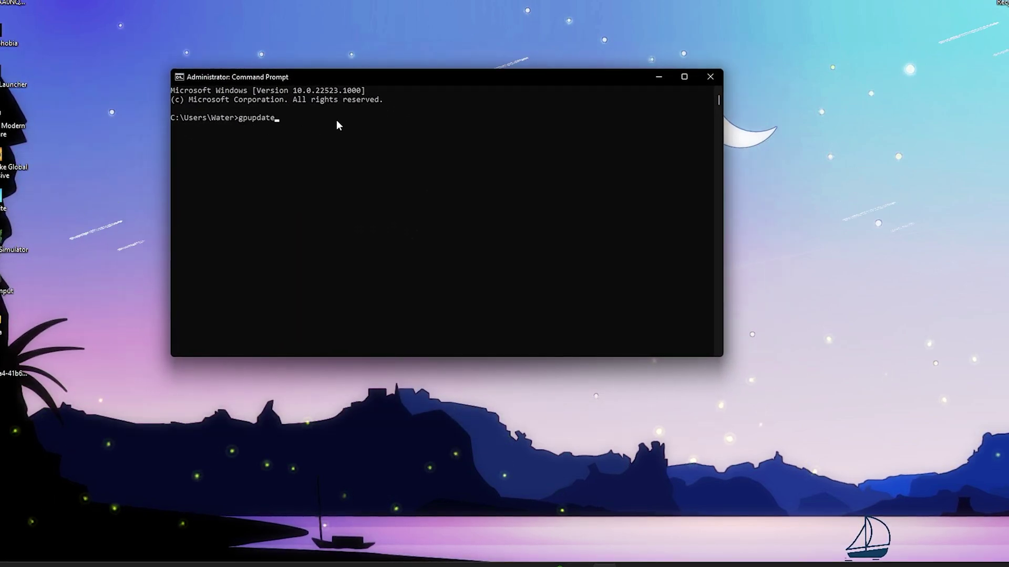
pyautogui.press('Return')
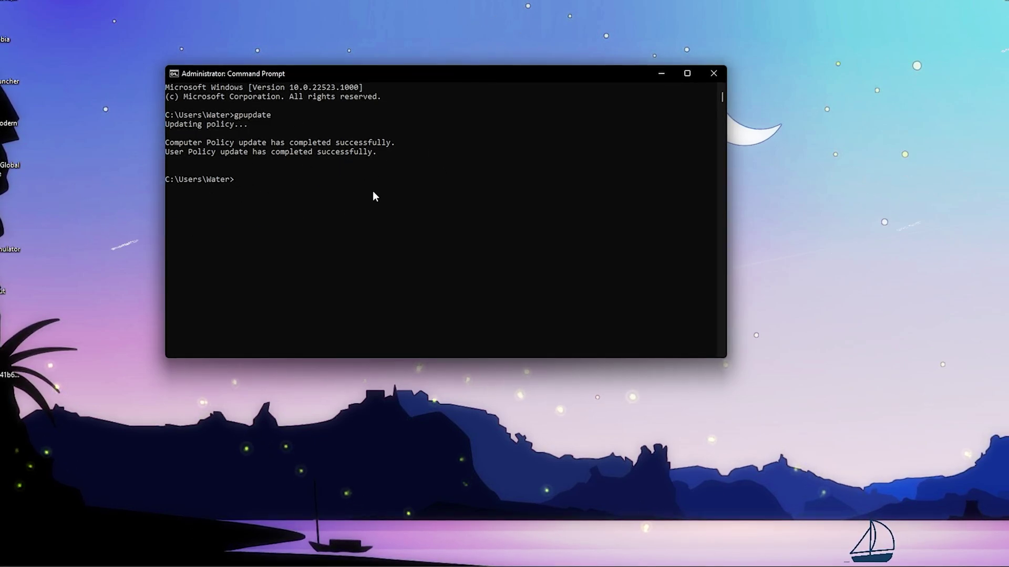
pyautogui.click(714, 74)
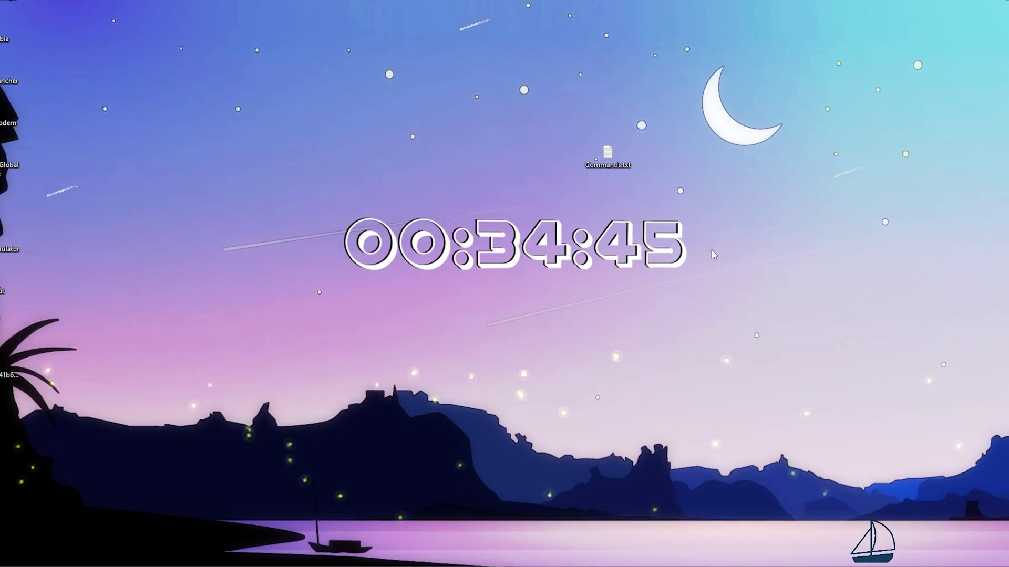